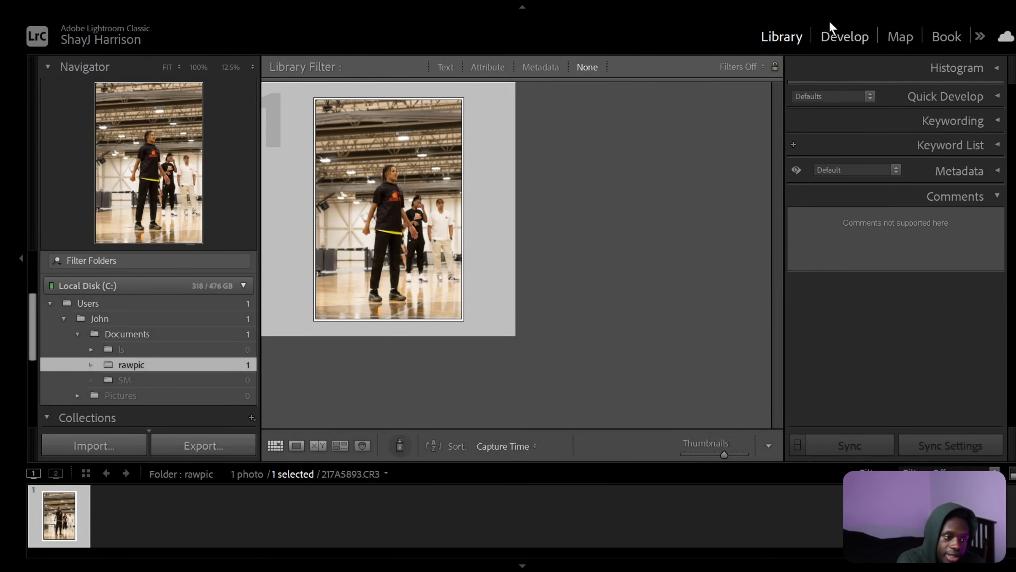
Open the photo for developing and set its crop aspect ratio to 4 x 5 / 8 x 10.
left_click(836, 36)
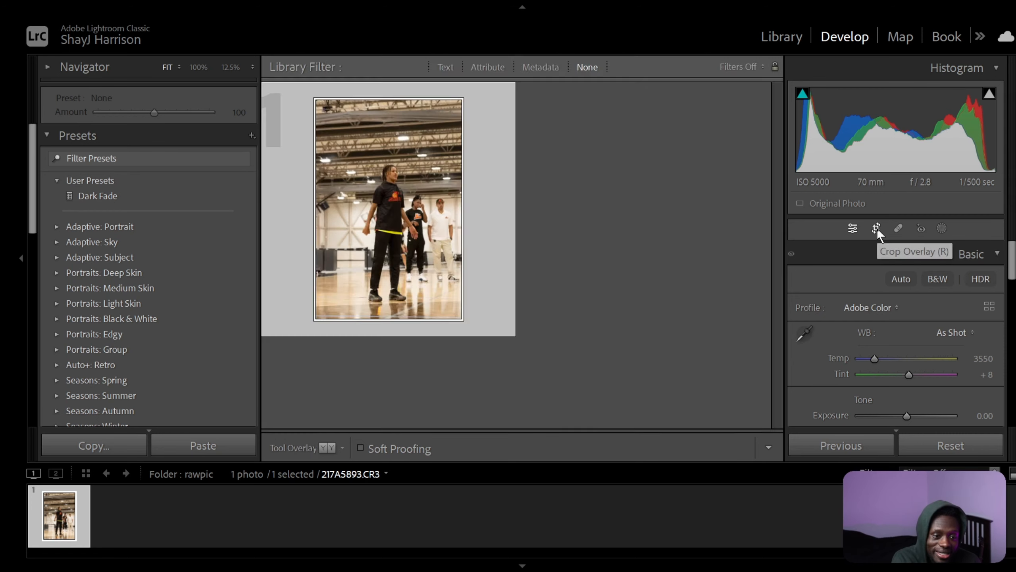
left_click(877, 228)
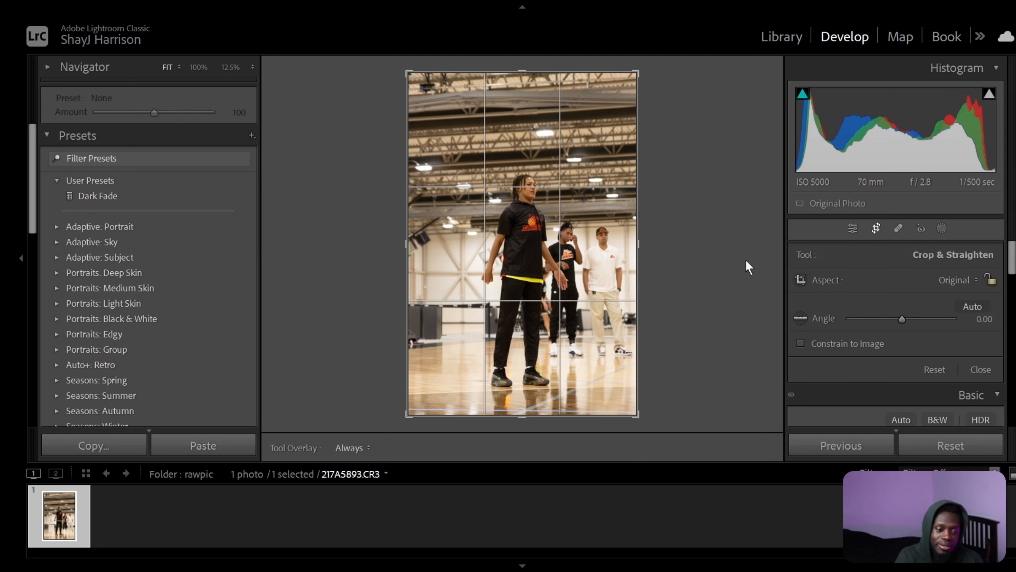
left_click(956, 280)
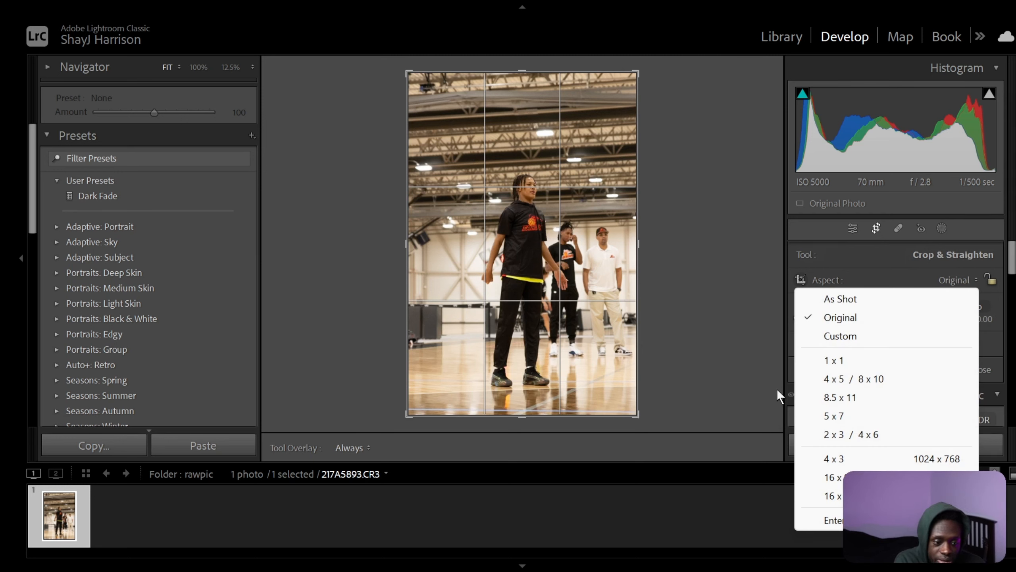
left_click(845, 378)
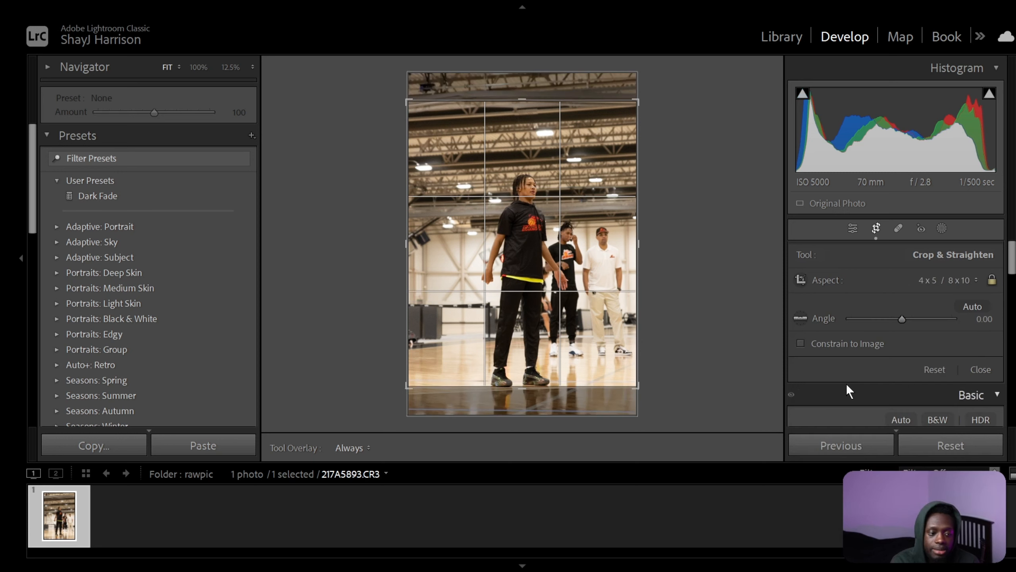
Reposition the photo slightly upward within the crop frame to frame the standing players, and apply the crop.
left_click_drag(571, 318, 573, 313)
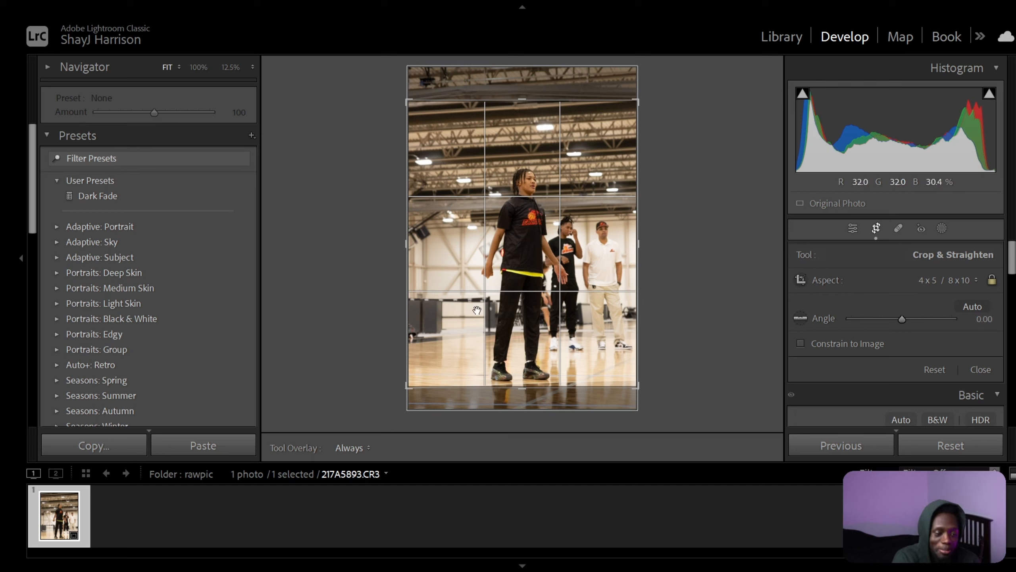
left_click_drag(519, 279, 518, 272)
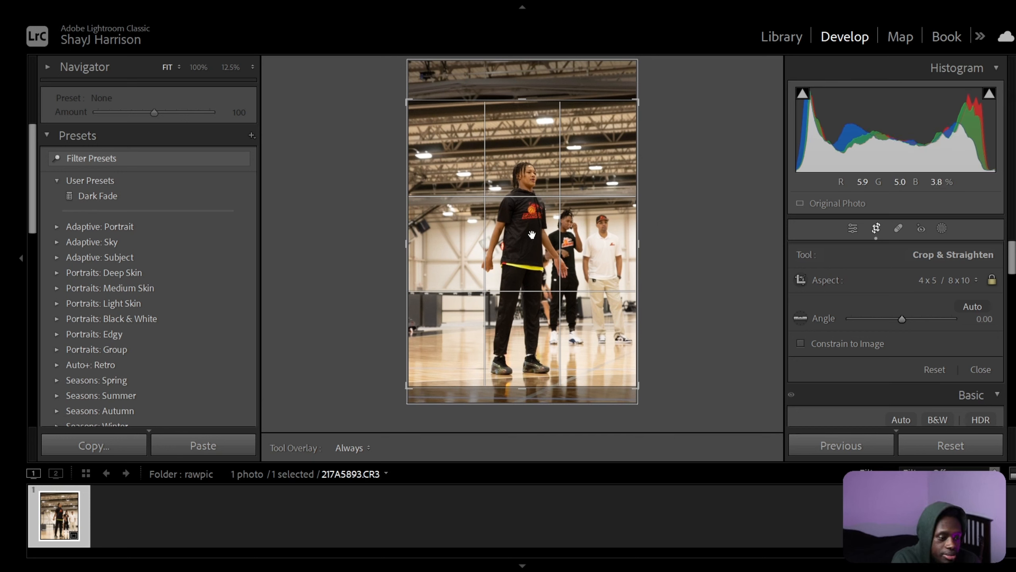
left_click_drag(532, 235, 531, 235)
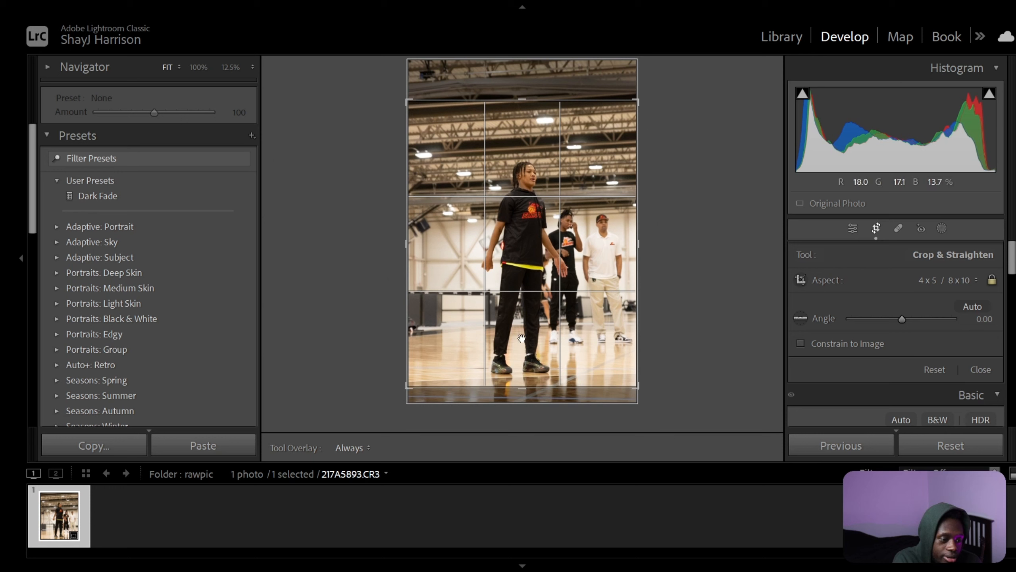
left_click_drag(522, 338, 522, 343)
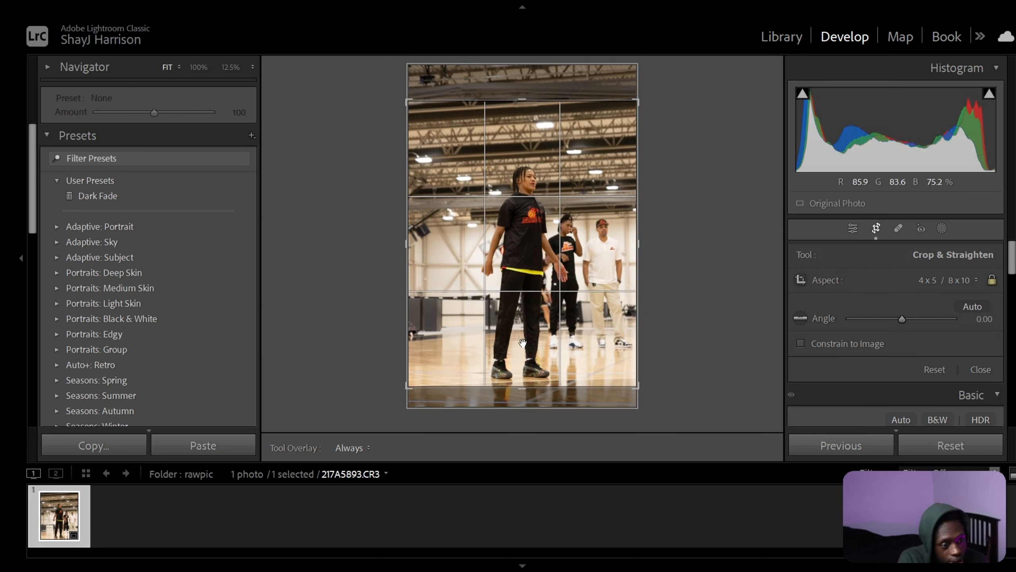
key("Return")
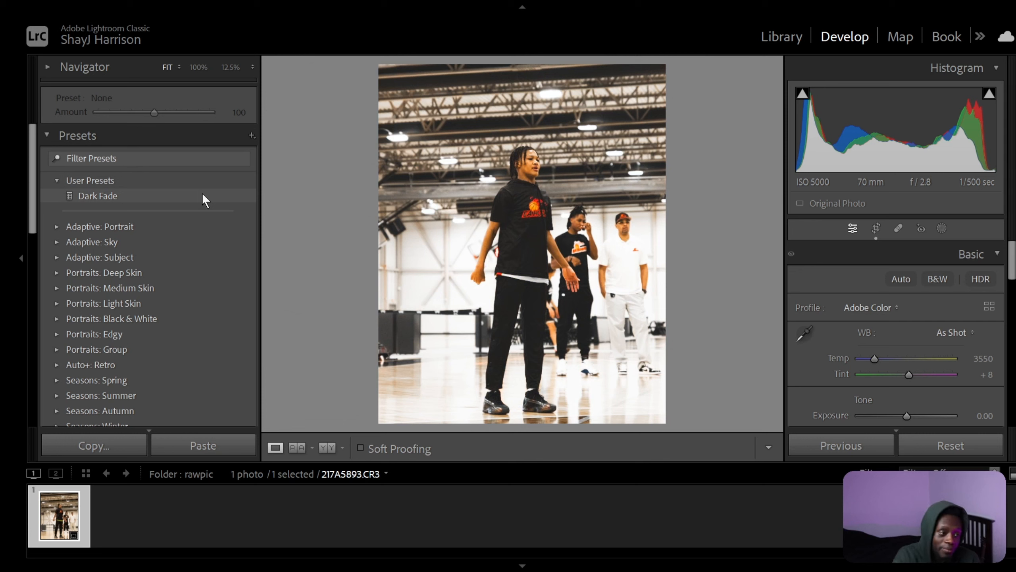
Apply the Dark Fade user preset and refine the tone with Whites at 0 and Highlights at +3.
left_click(152, 195)
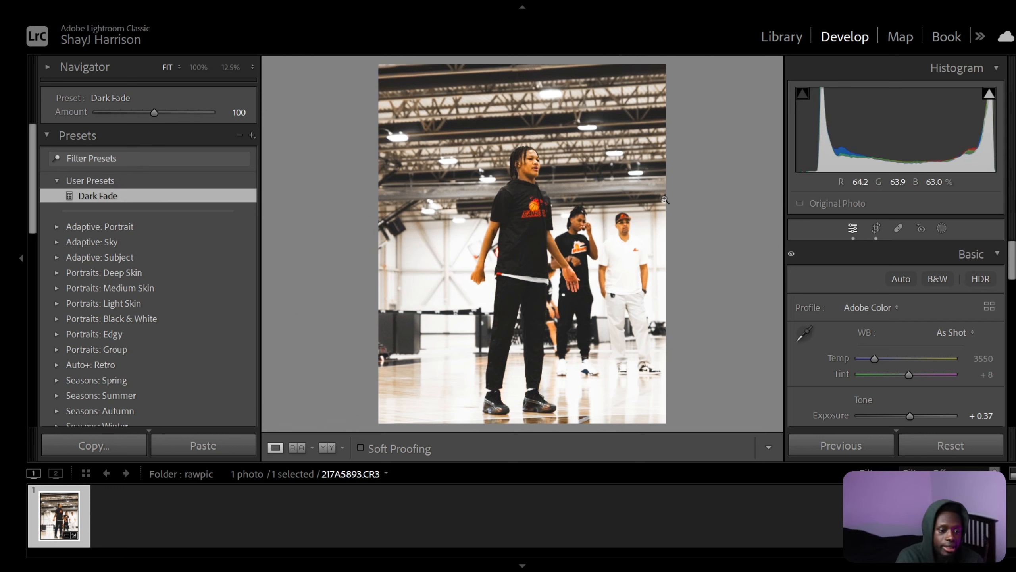
scroll(924, 308, "down", 3)
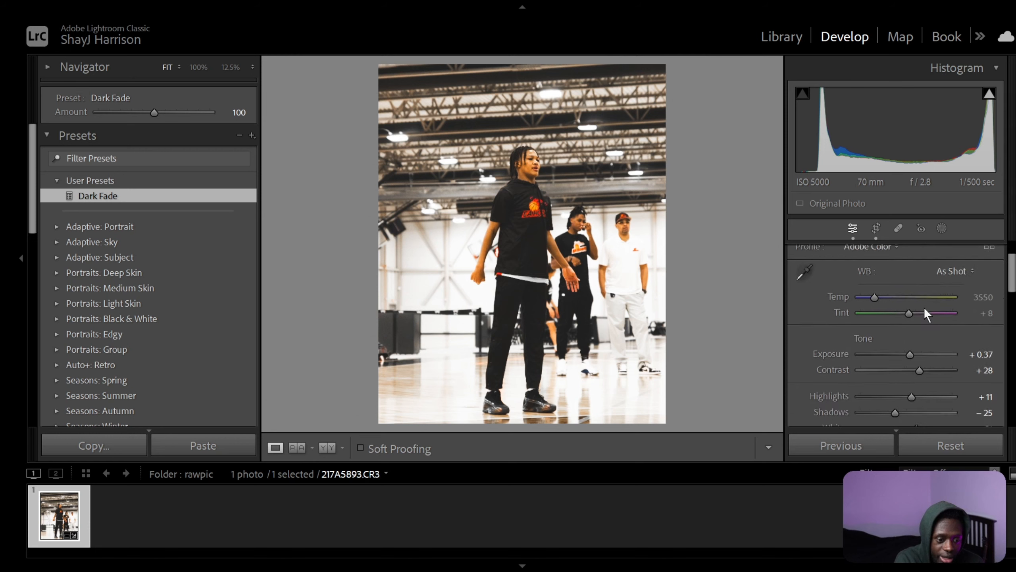
scroll(924, 312, "down", 3)
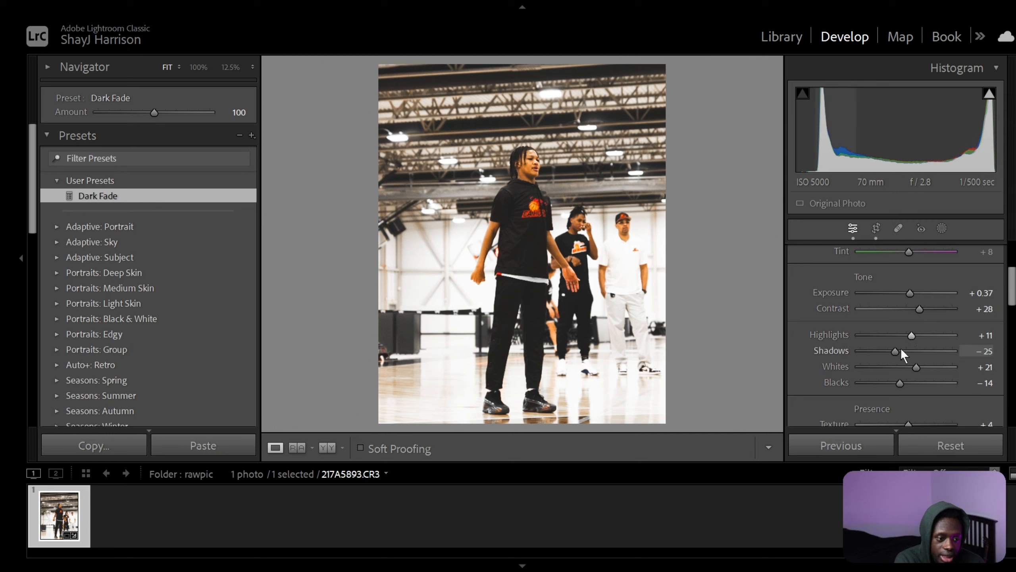
left_click_drag(918, 366, 911, 368)
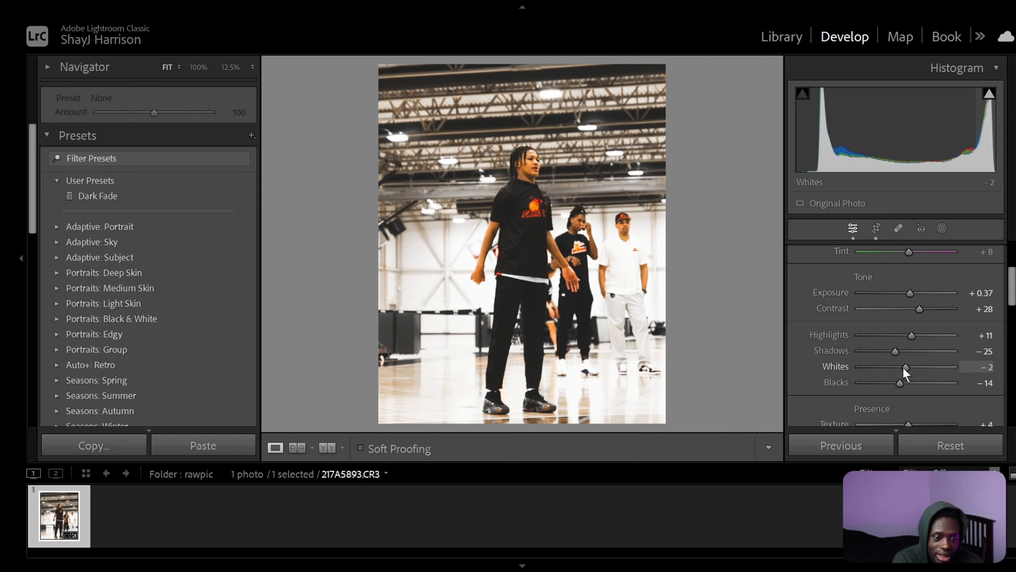
left_click_drag(903, 368, 903, 367)
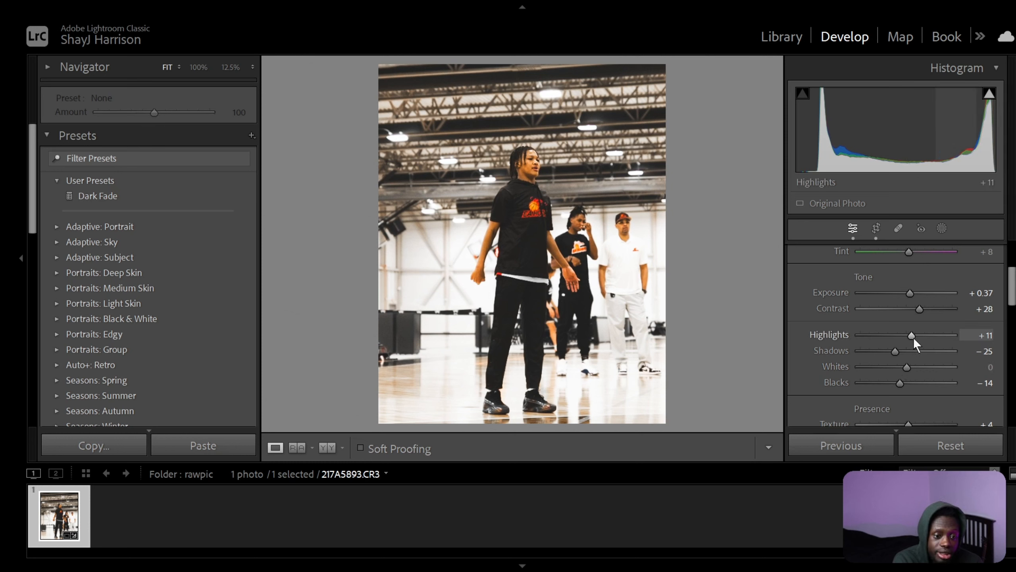
left_click_drag(912, 337, 907, 335)
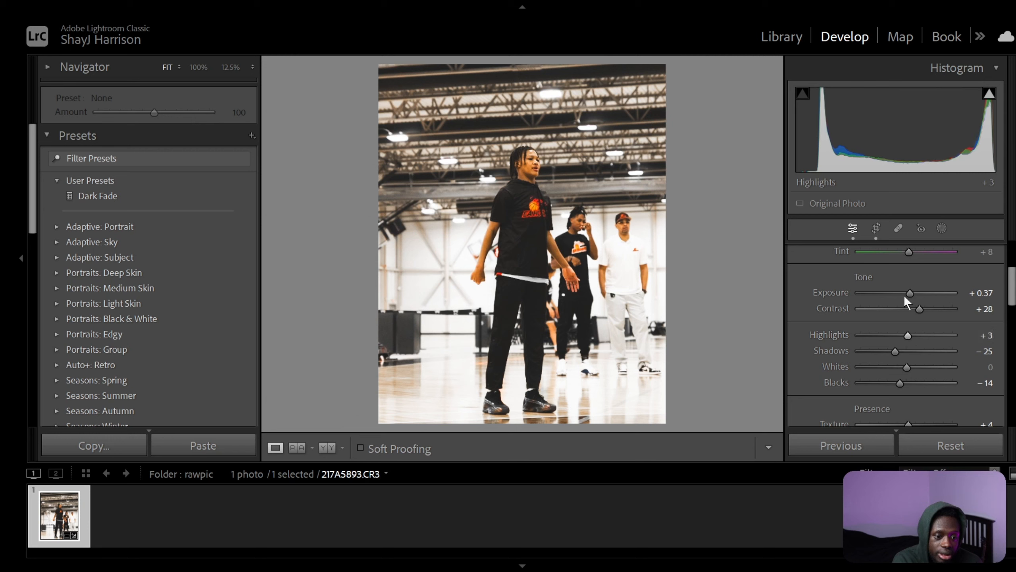
Set the photo's Exposure to +0.15.
left_click_drag(910, 293, 906, 294)
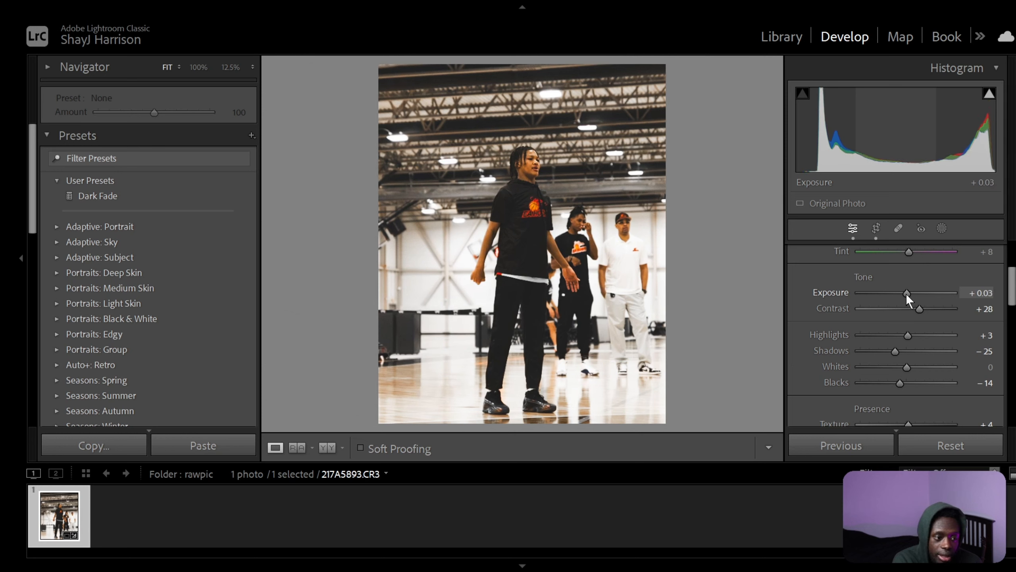
left_click_drag(906, 294, 908, 294)
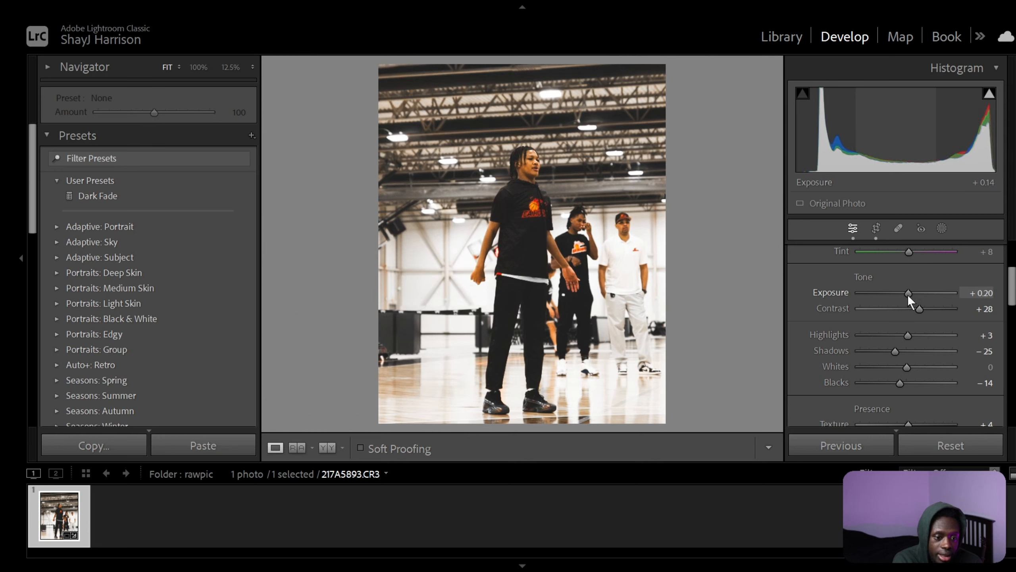
left_click(988, 292)
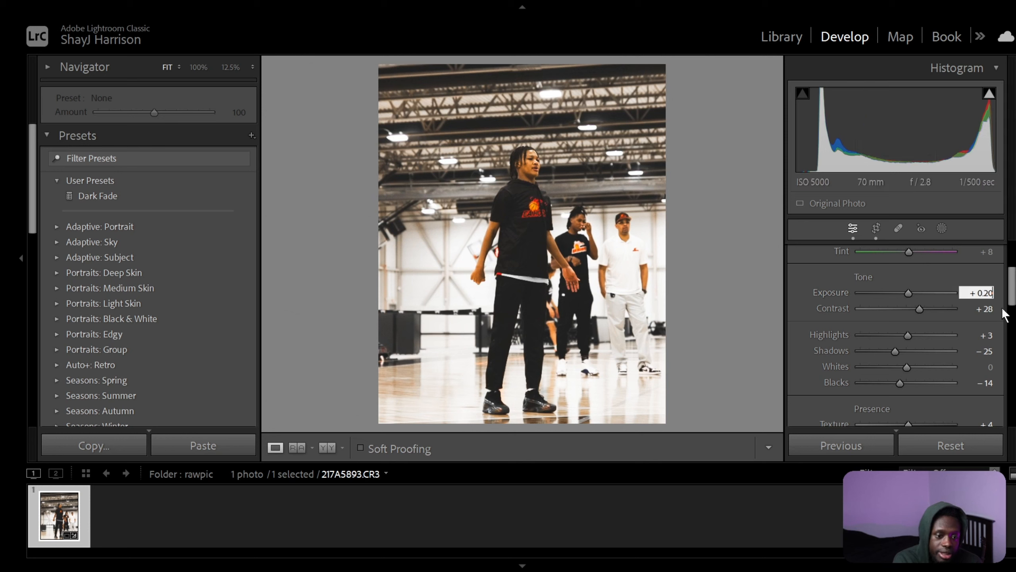
key("BackSpace")
key("BackSpace")
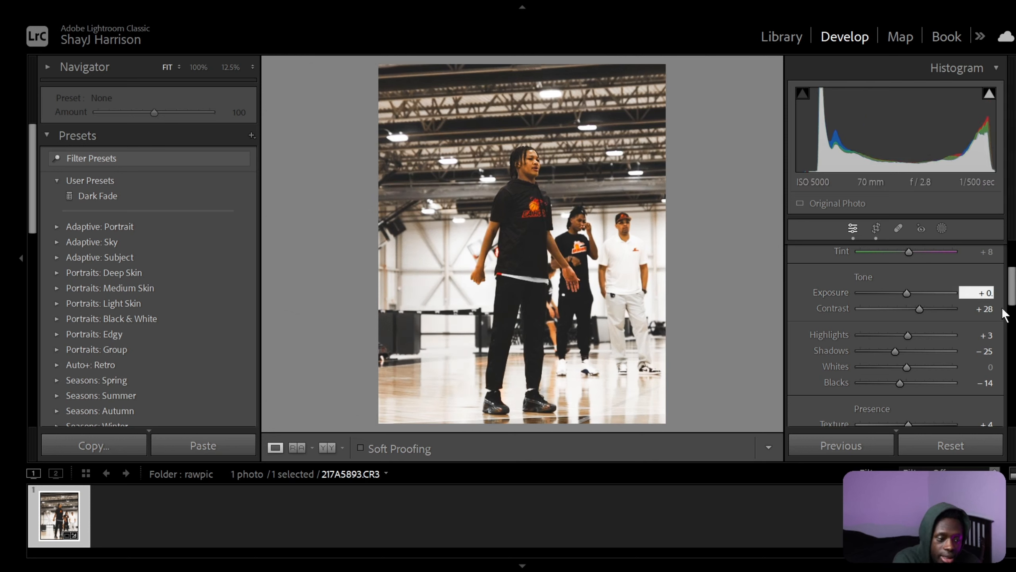
type("15")
key("Return")
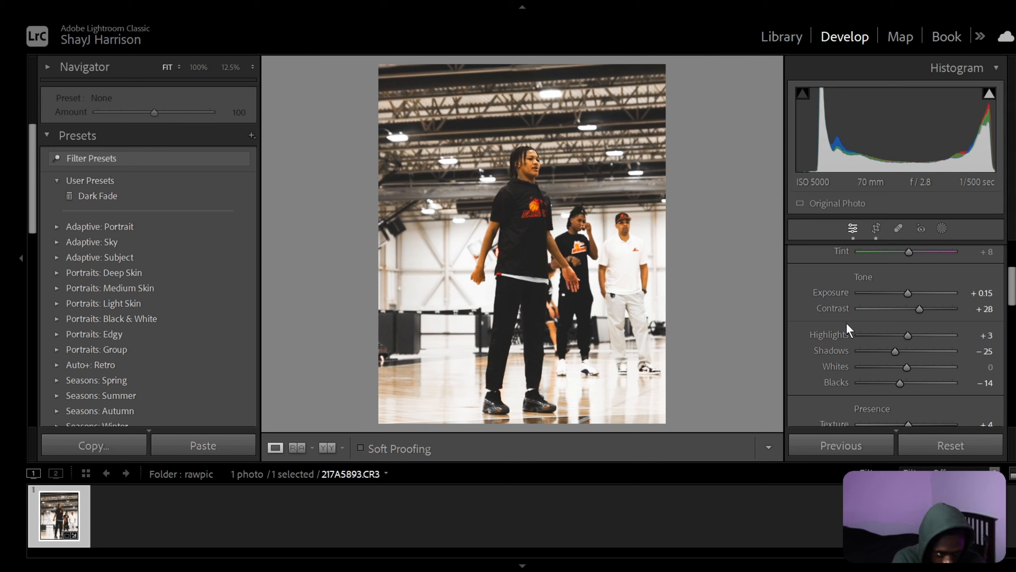
Review the photo's white balance, tone, presence and tone curve settings.
scroll(865, 335, "down", 3)
scroll(865, 335, "down", 5)
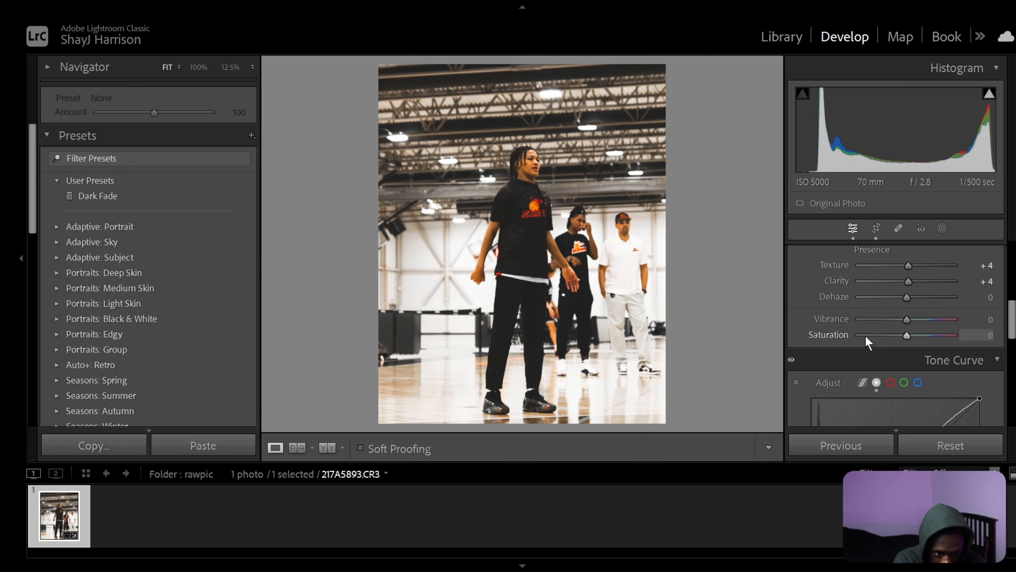
scroll(865, 335, "down", 2)
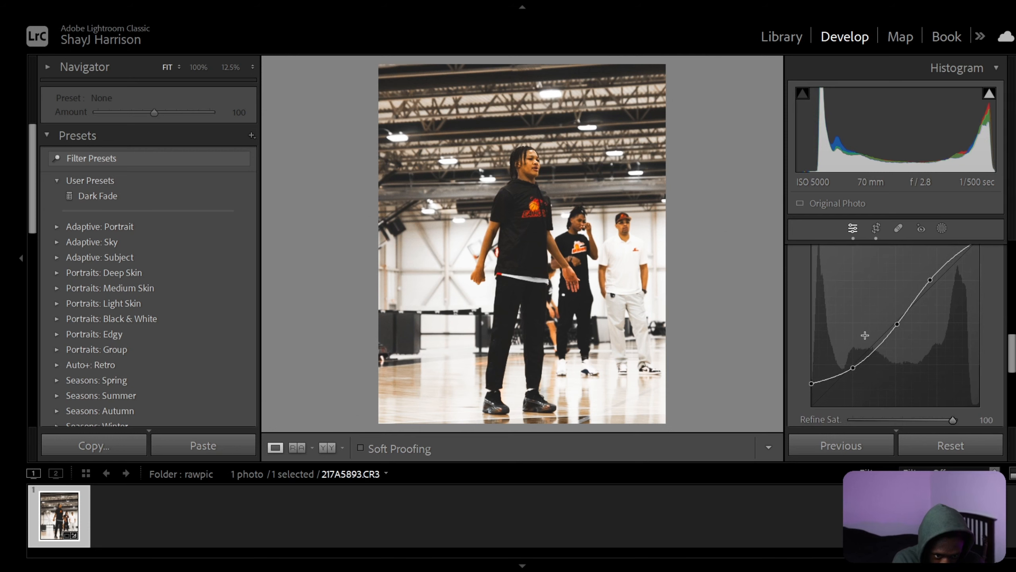
scroll(865, 335, "up", 4)
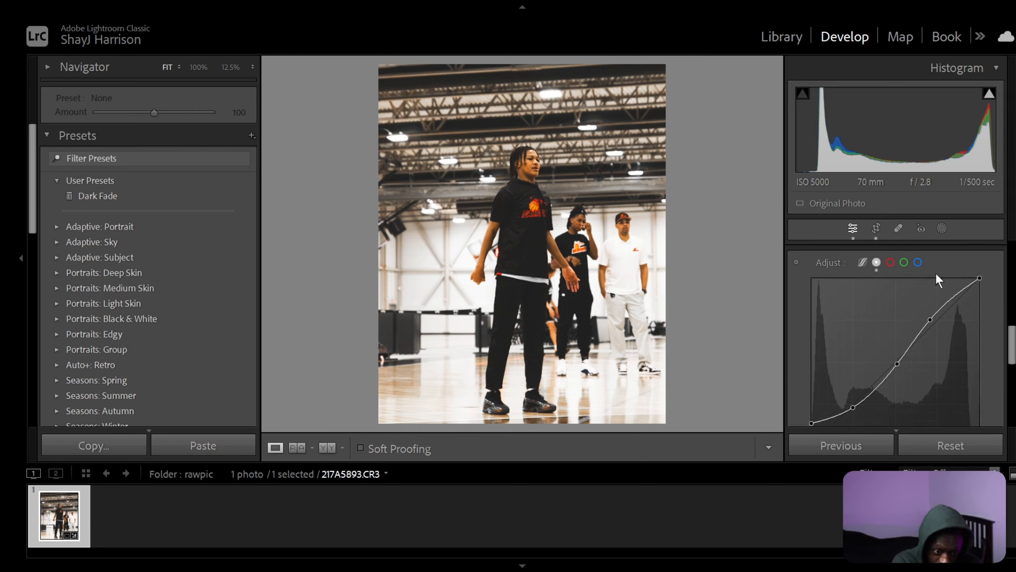
left_click(1012, 267)
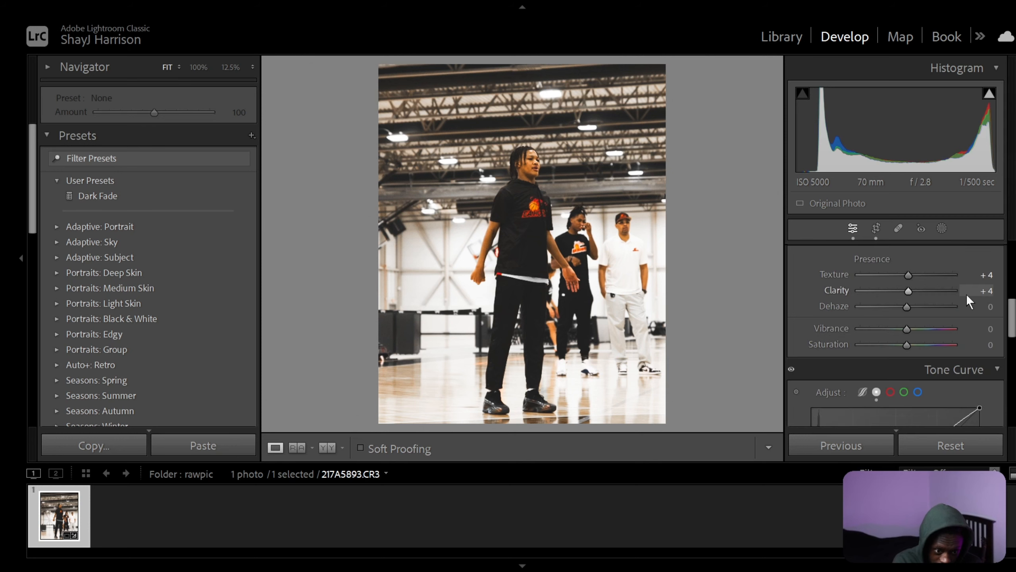
scroll(967, 294, "up", 10)
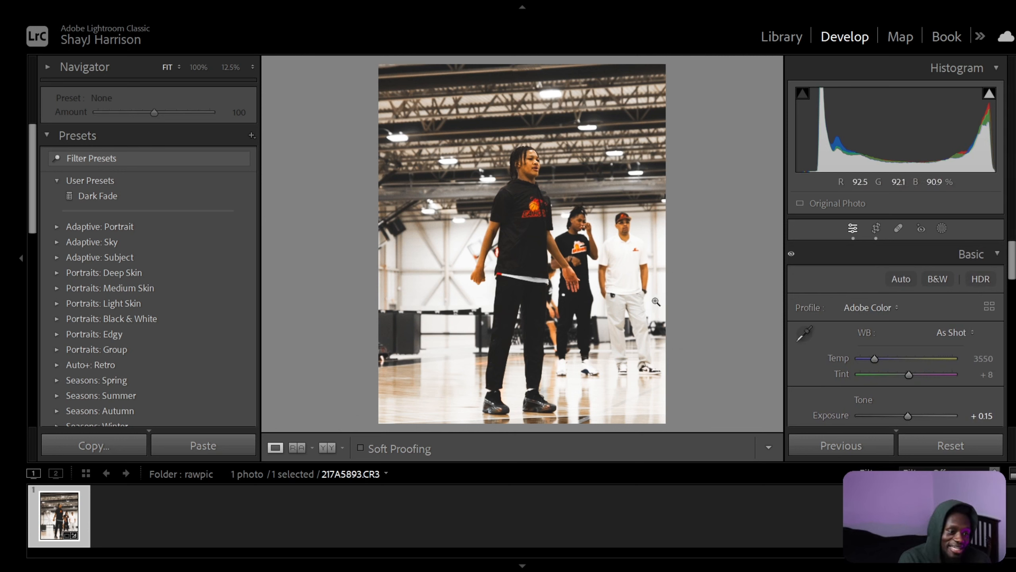
scroll(817, 304, "down", 1)
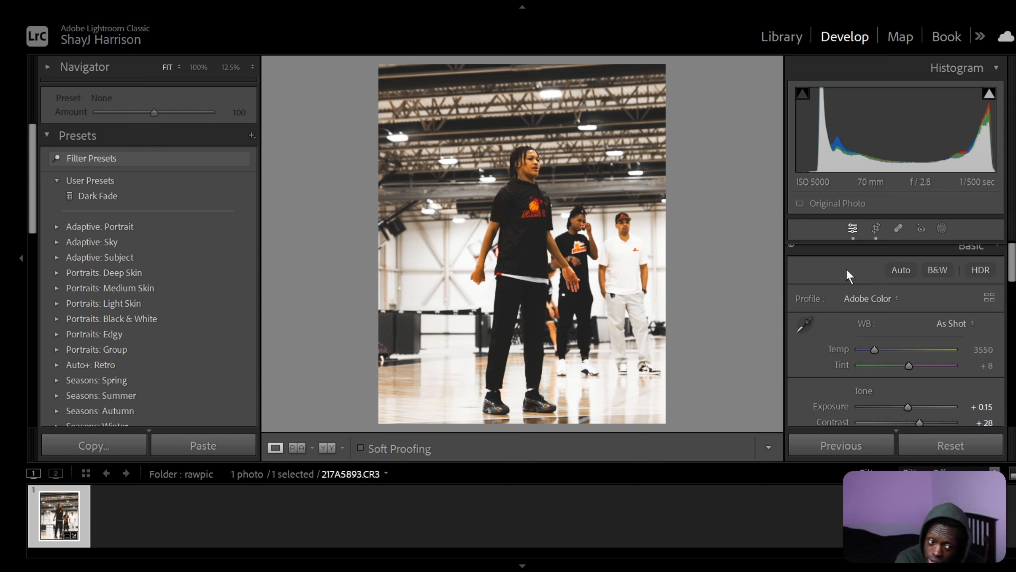
scroll(847, 269, "down", 5)
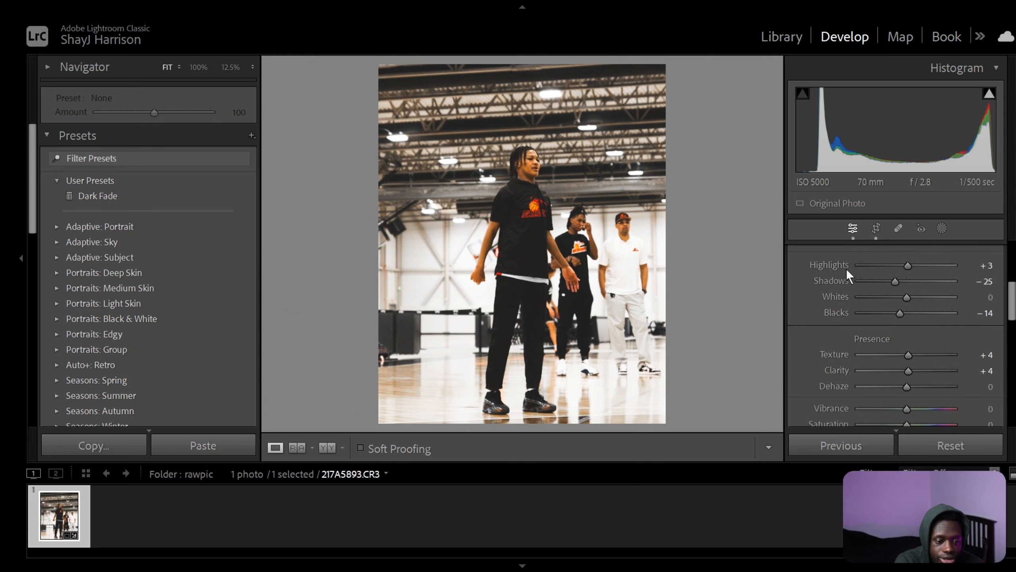
scroll(847, 269, "down", 10)
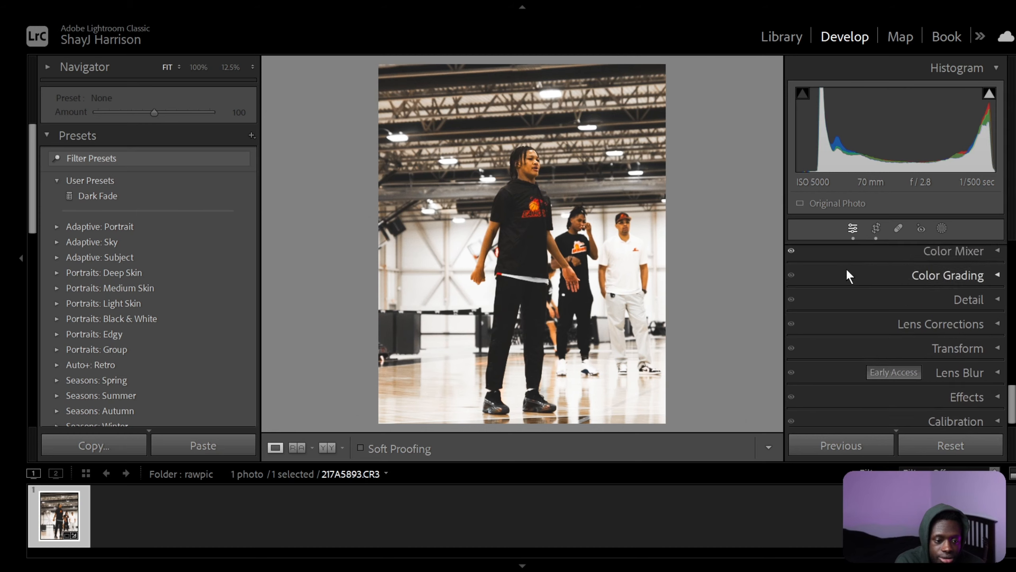
scroll(847, 269, "up", 12)
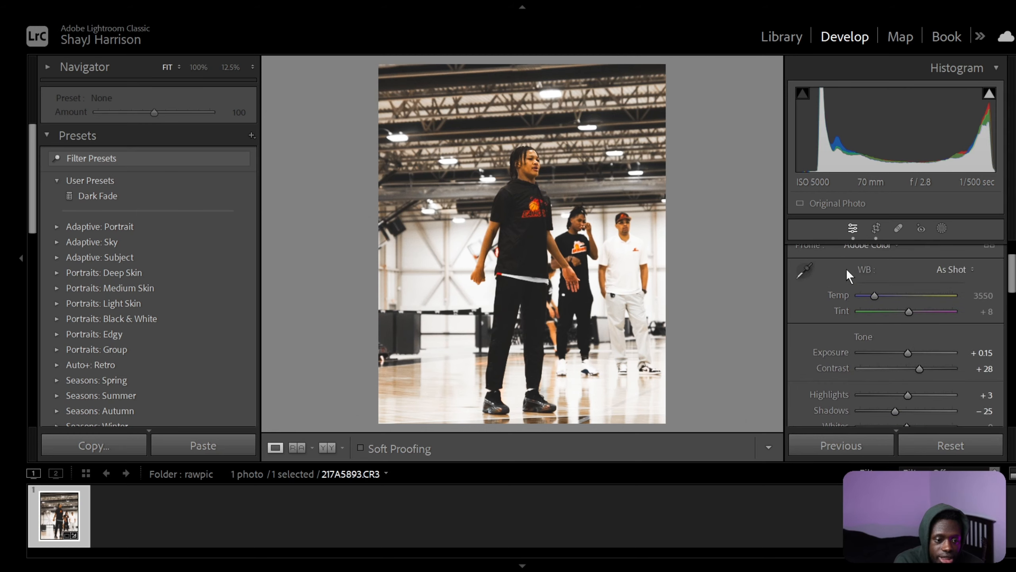
scroll(847, 268, "up", 2)
Reduce the saturation of the orange color range to -15 in the Color Mixer.
scroll(846, 269, "down", 4)
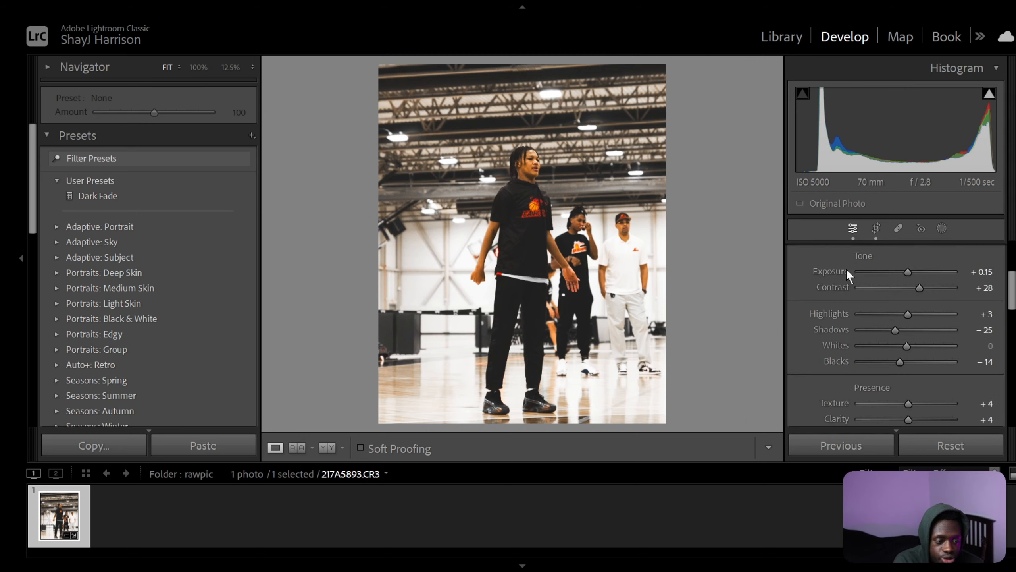
scroll(846, 268, "down", 3)
scroll(938, 318, "down", 5)
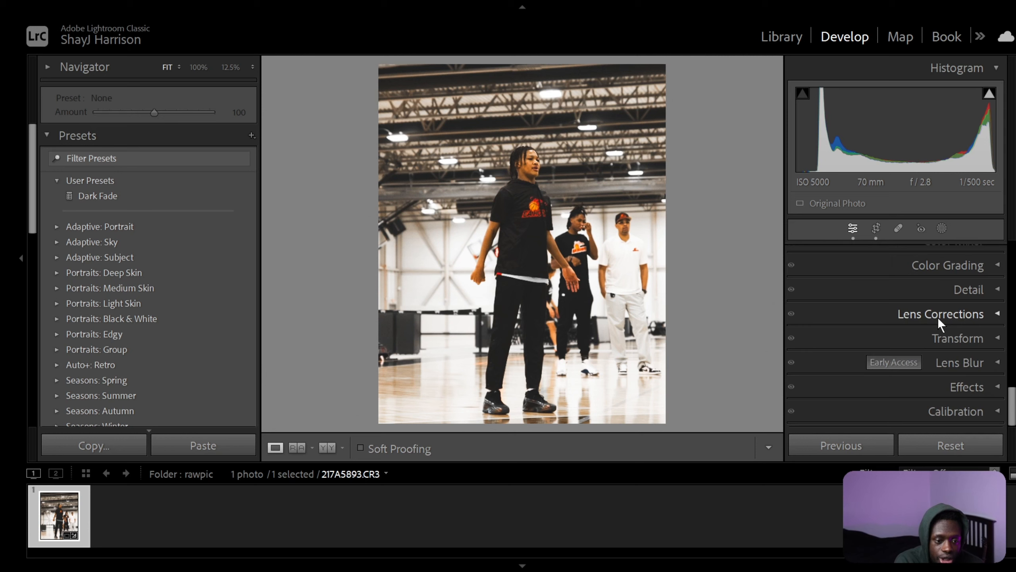
scroll(938, 318, "up", 1)
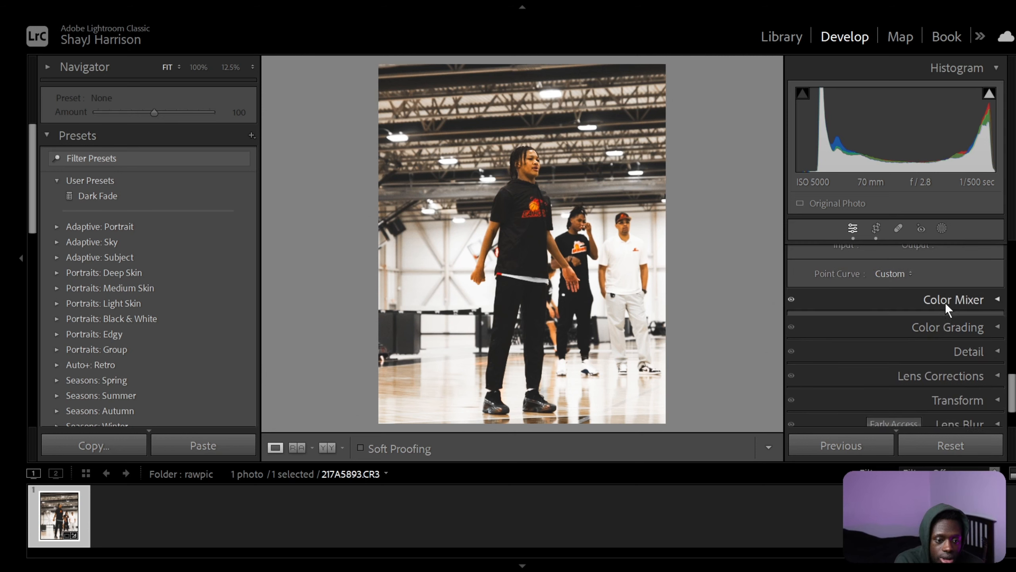
left_click(945, 301)
scroll(872, 335, "down", 1)
left_click(855, 307)
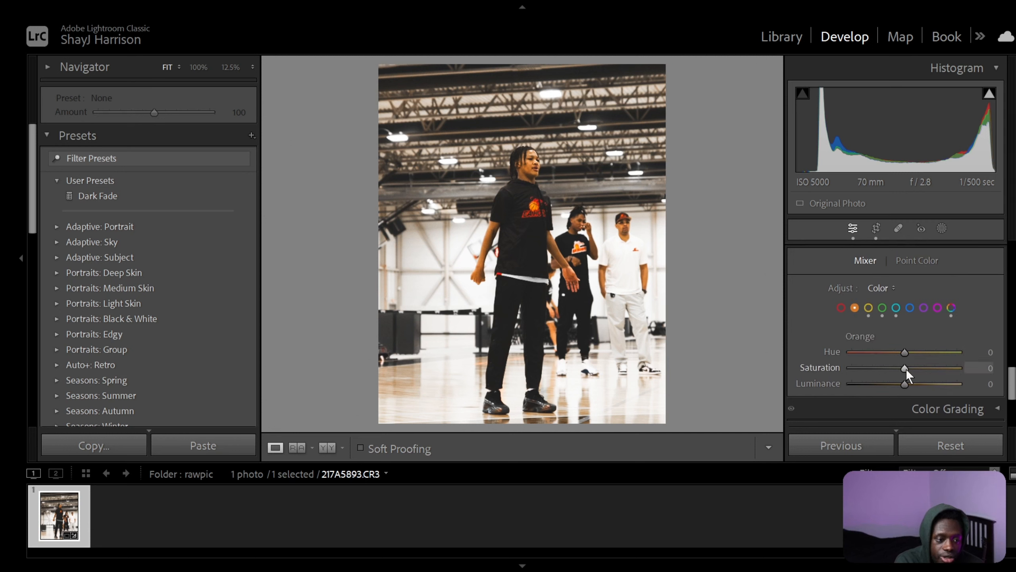
left_click_drag(906, 369, 898, 370)
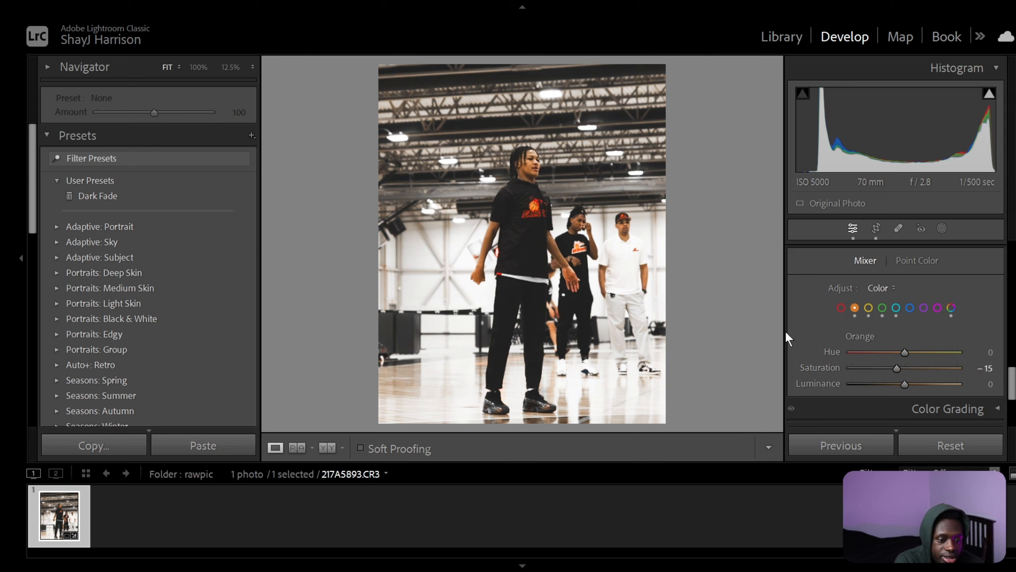
scroll(839, 306, "up", 10)
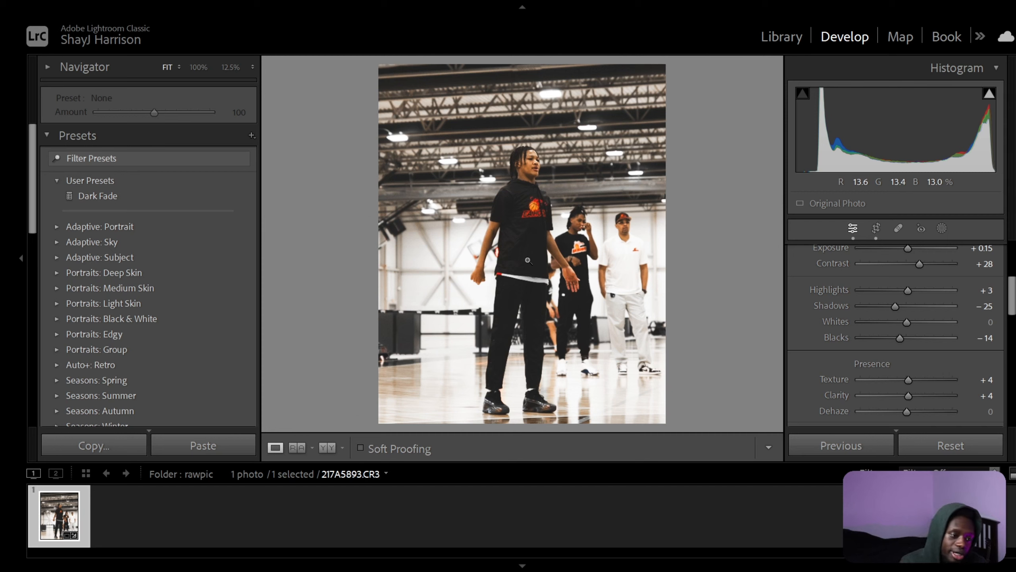
Reset all of the photo's develop edits and crop it again to the 4 x 5 / 8 x 10 aspect ratio.
left_click(948, 446)
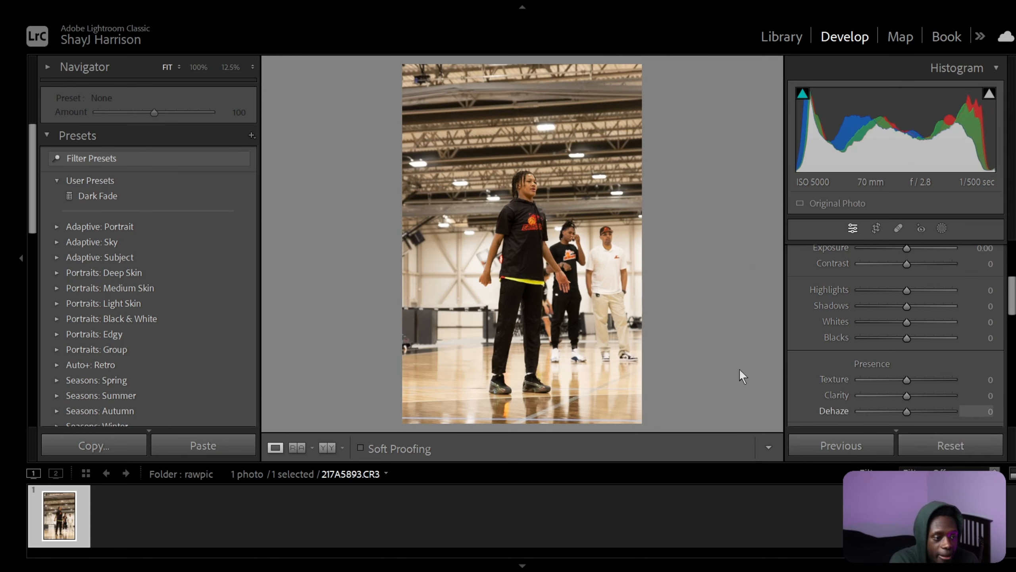
left_click(877, 228)
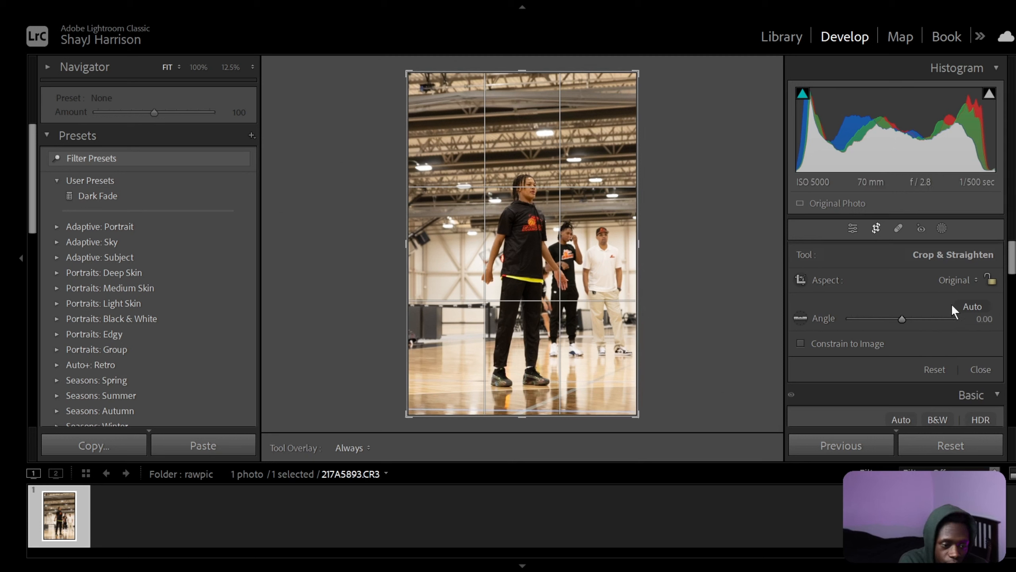
left_click(956, 279)
left_click(857, 379)
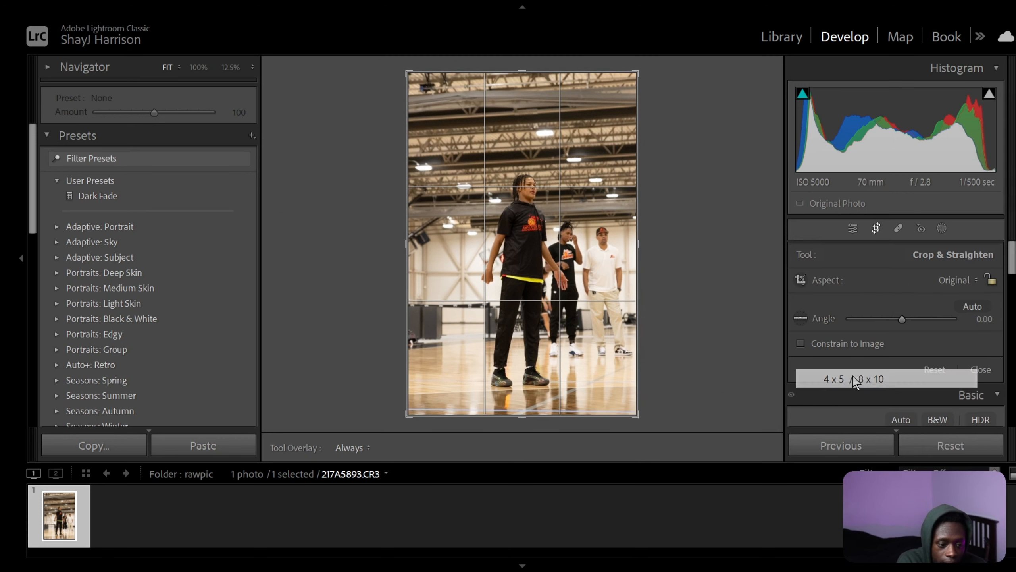
left_click_drag(602, 343, 602, 336)
key("Return")
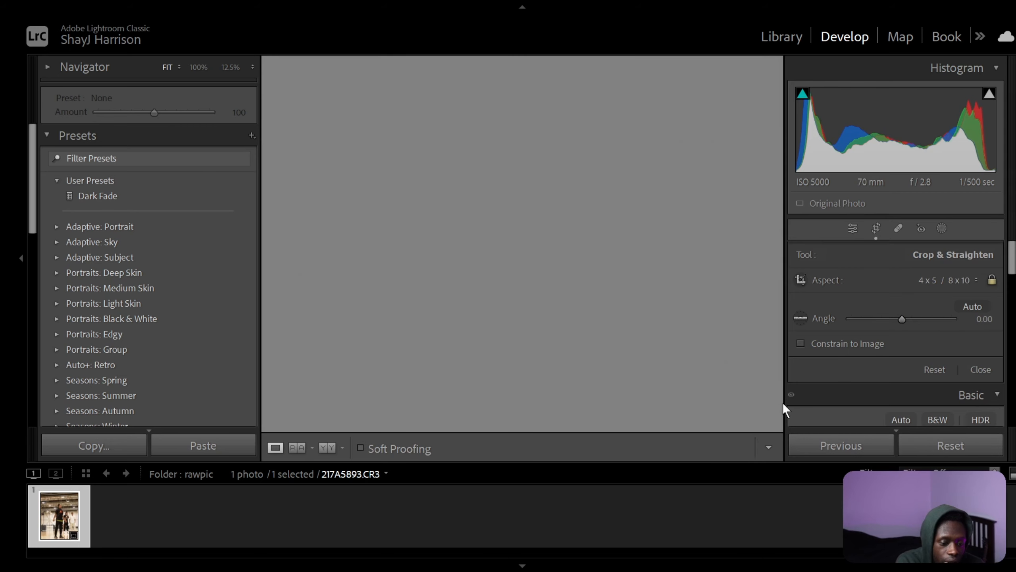
Reduce the saturation of the yellow color range to -100 in the Color Mixer.
scroll(937, 320, "down", 3)
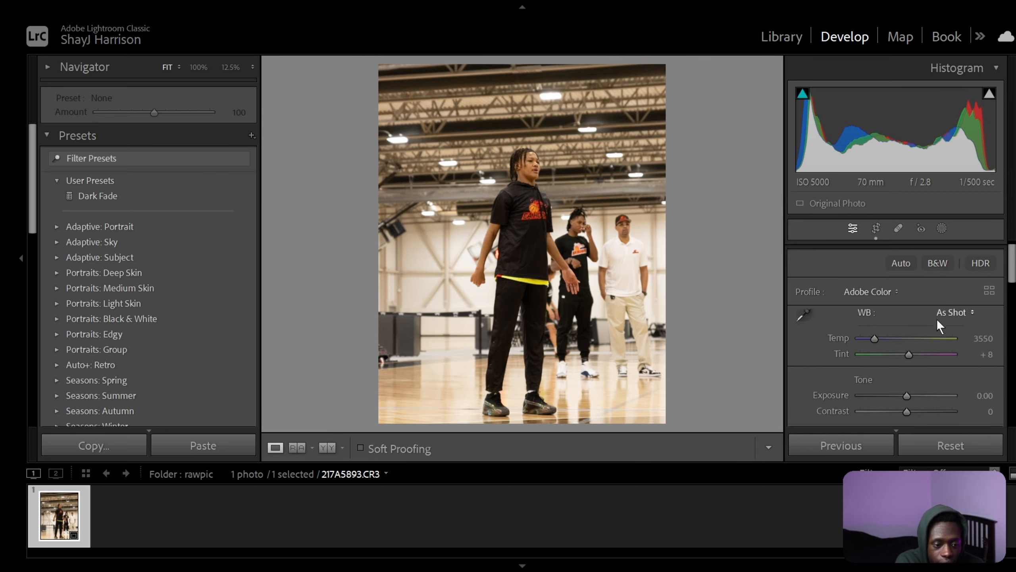
scroll(982, 333, "down", 3)
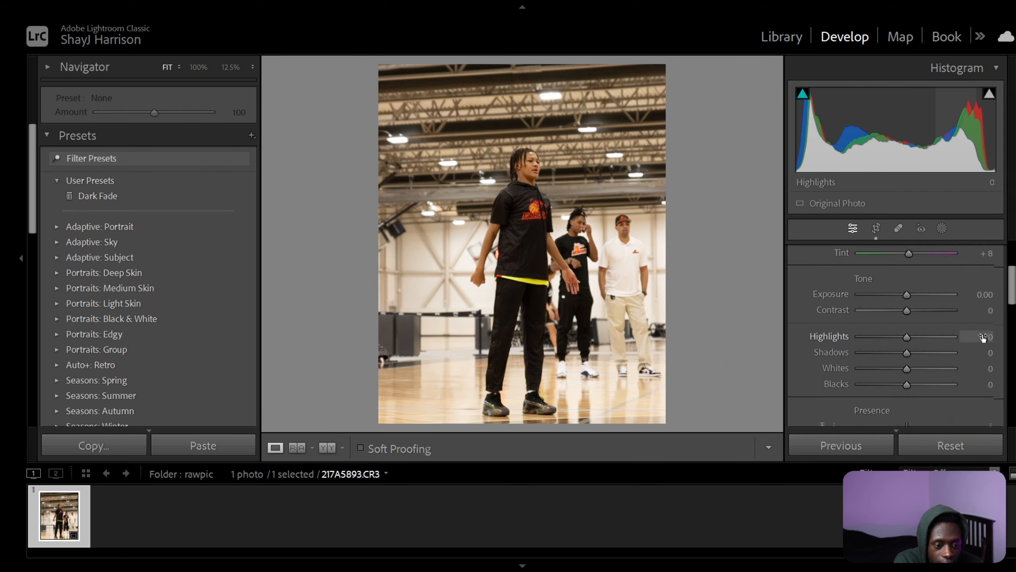
scroll(982, 334, "down", 3)
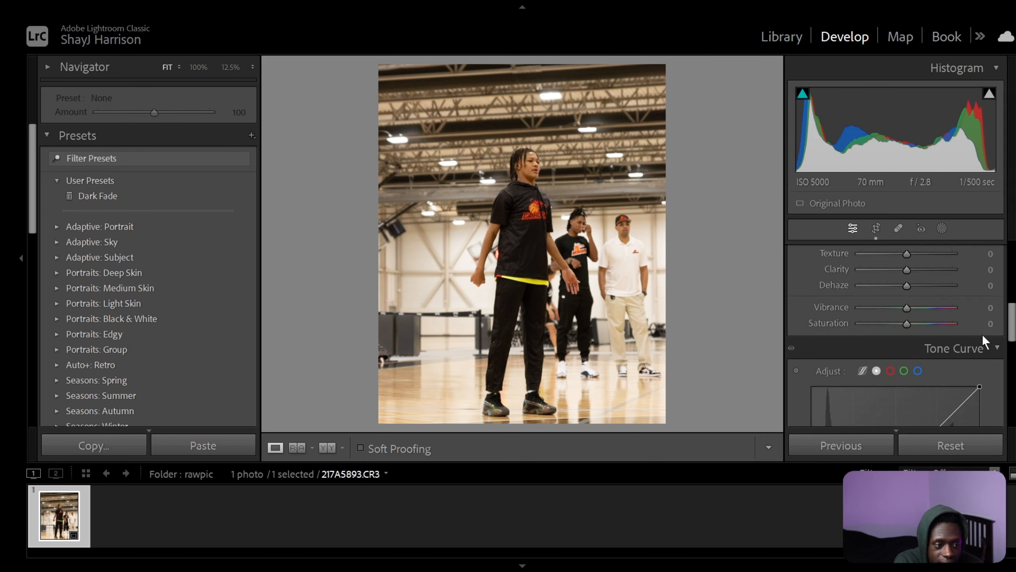
scroll(983, 333, "down", 2)
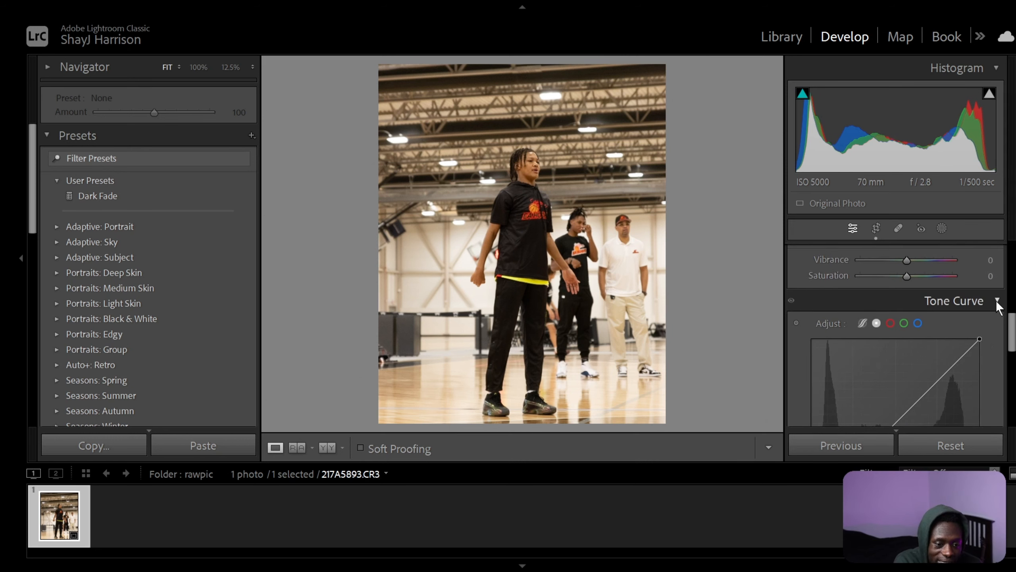
left_click(994, 300)
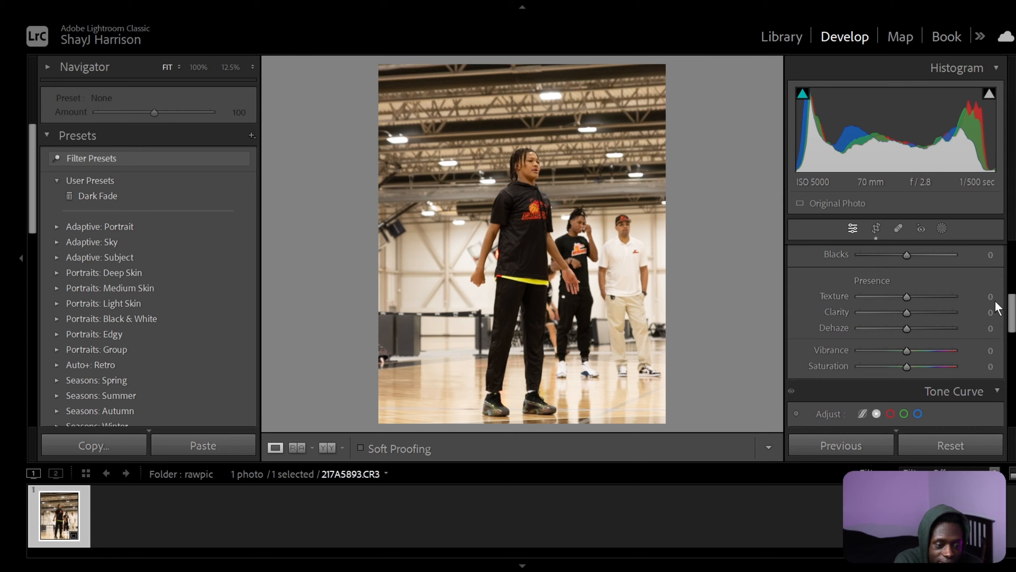
scroll(994, 300, "up", 4)
scroll(975, 295, "down", 10)
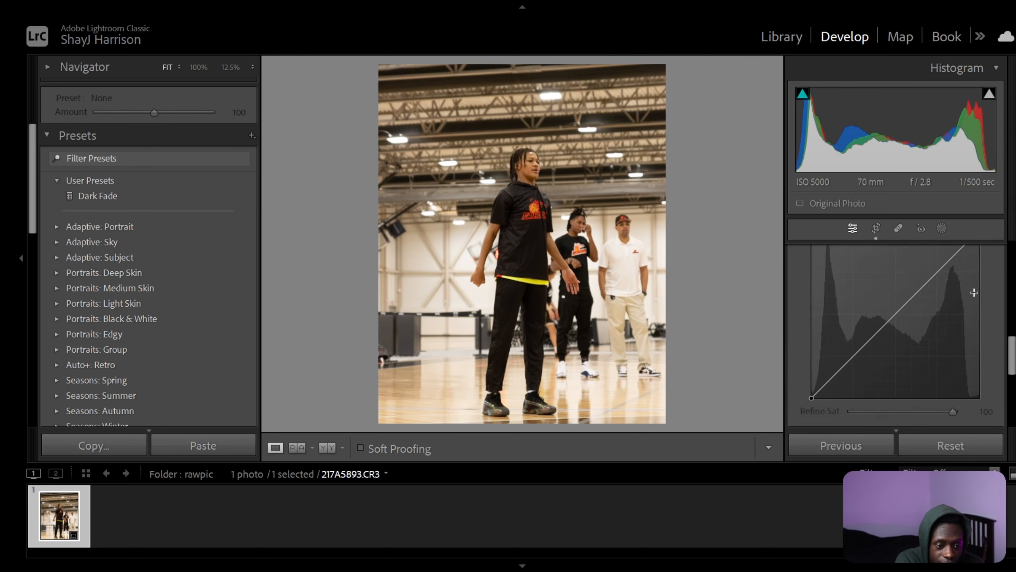
scroll(974, 292, "up", 2)
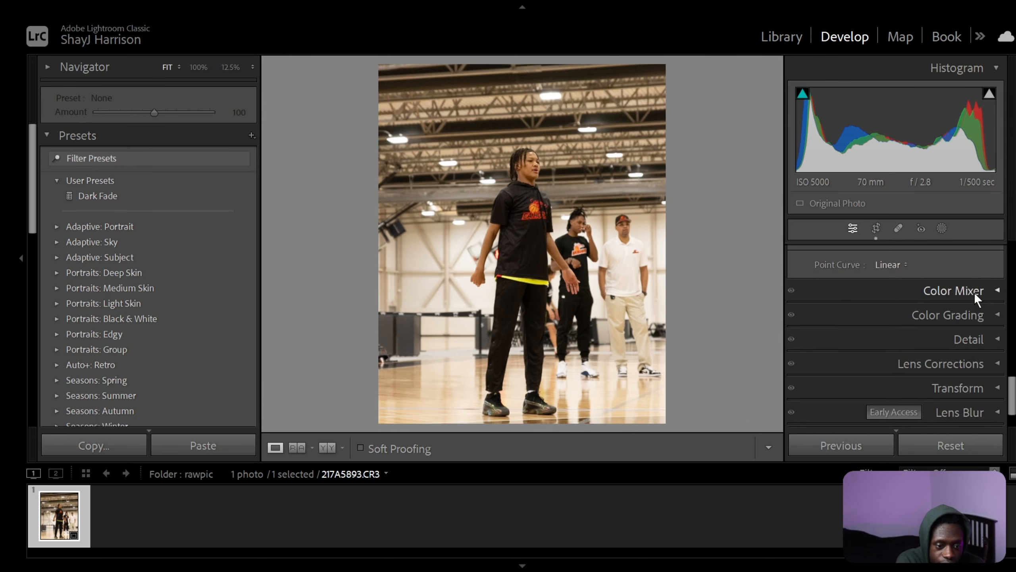
left_click(974, 292)
scroll(954, 337, "down", 2)
scroll(953, 336, "up", 2)
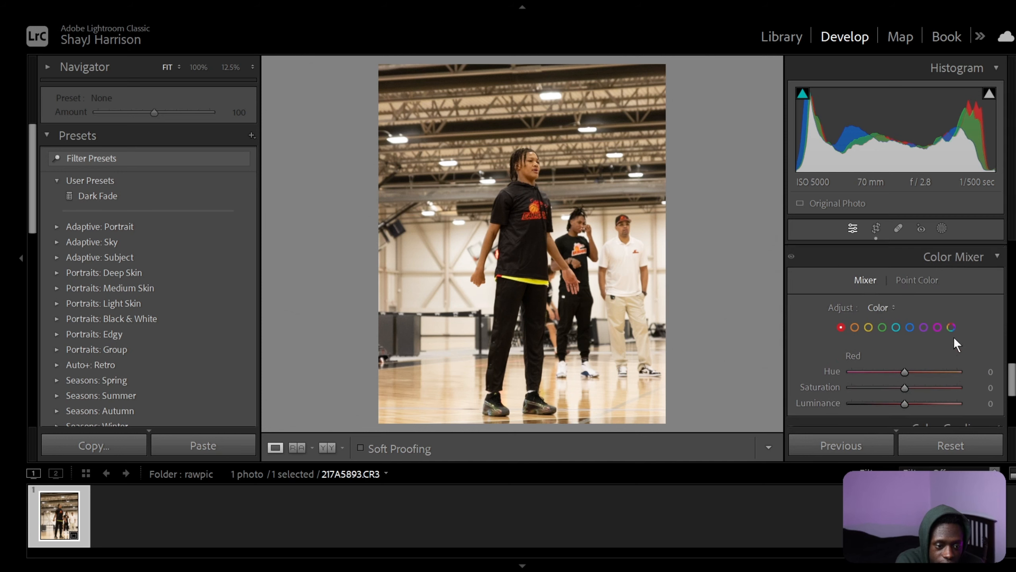
scroll(867, 298, "down", 2)
left_click(868, 277)
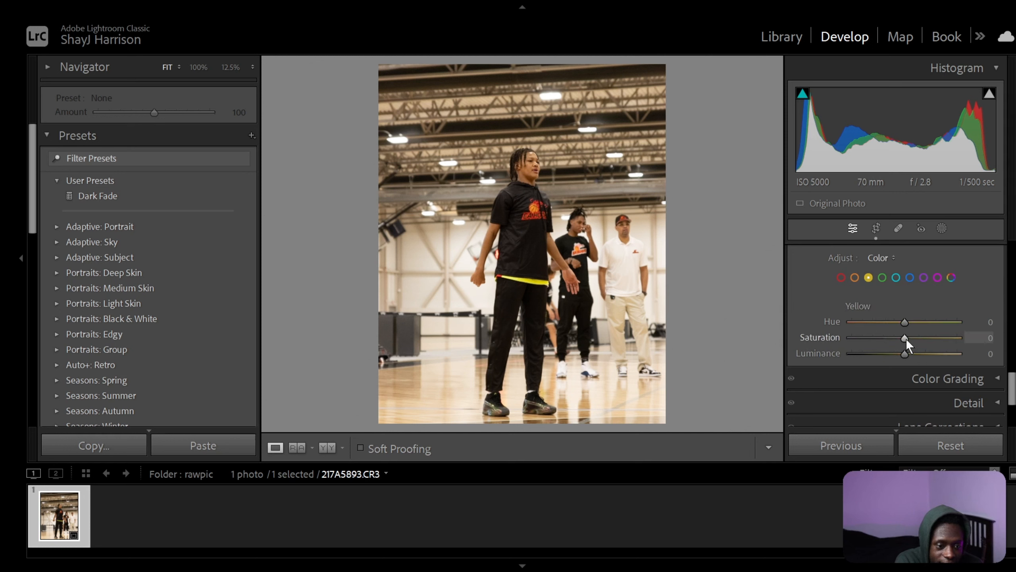
left_click_drag(905, 338, 824, 339)
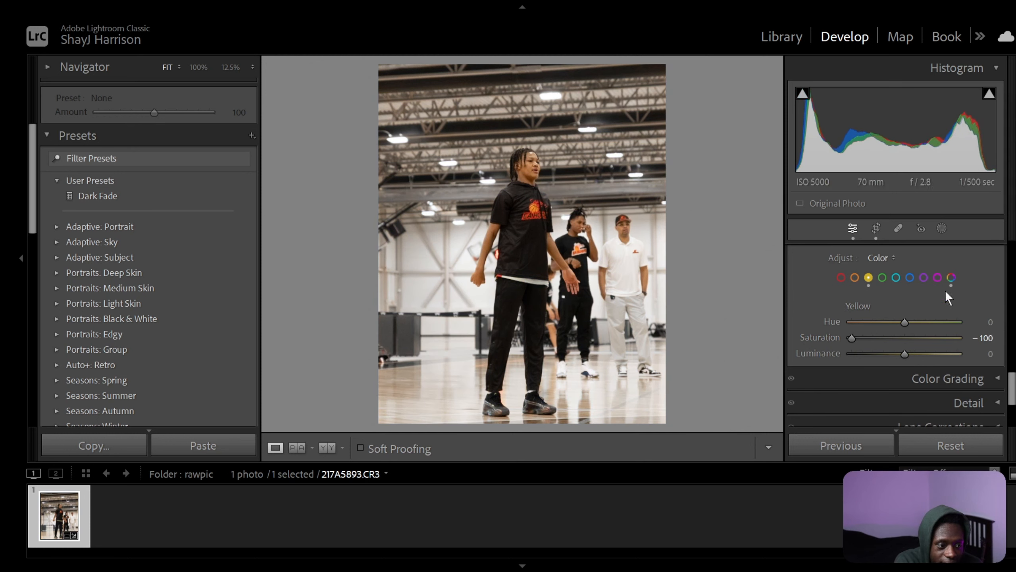
left_click_drag(851, 337, 817, 319)
Raise the photo's Exposure to +0.14 in the basic tone settings.
scroll(993, 274, "up", 1)
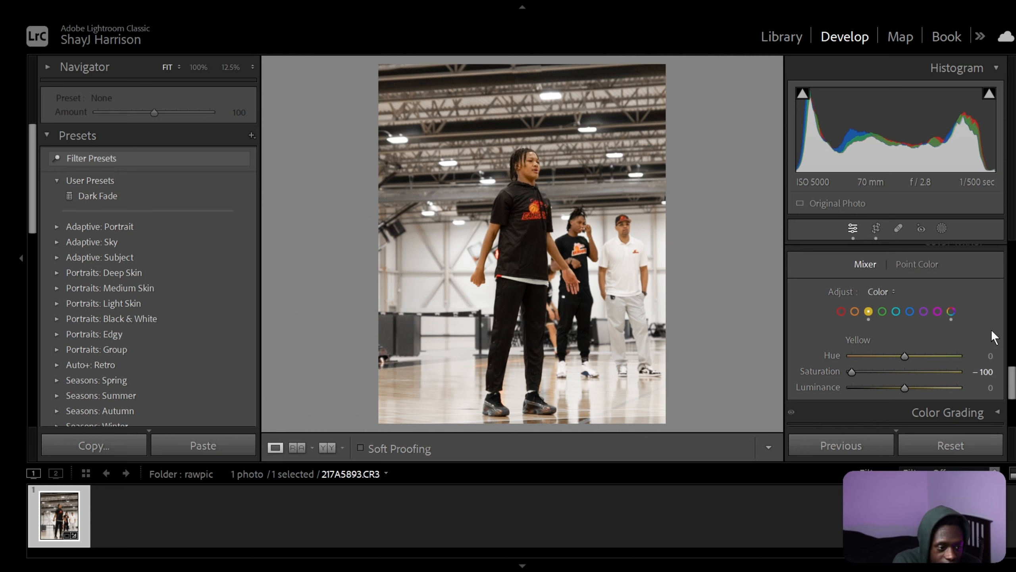
scroll(990, 330, "up", 5)
scroll(989, 348, "up", 5)
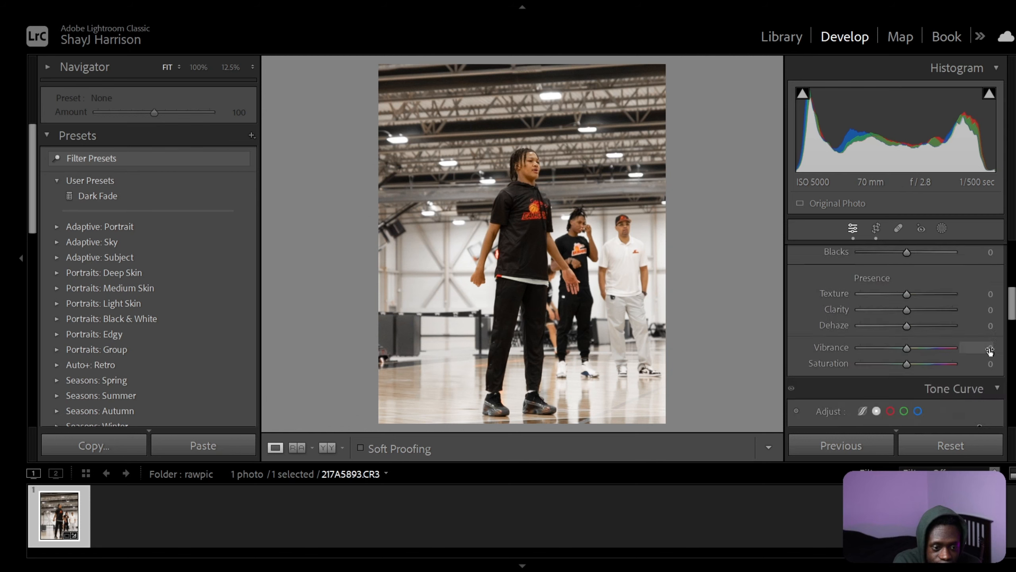
scroll(989, 348, "up", 6)
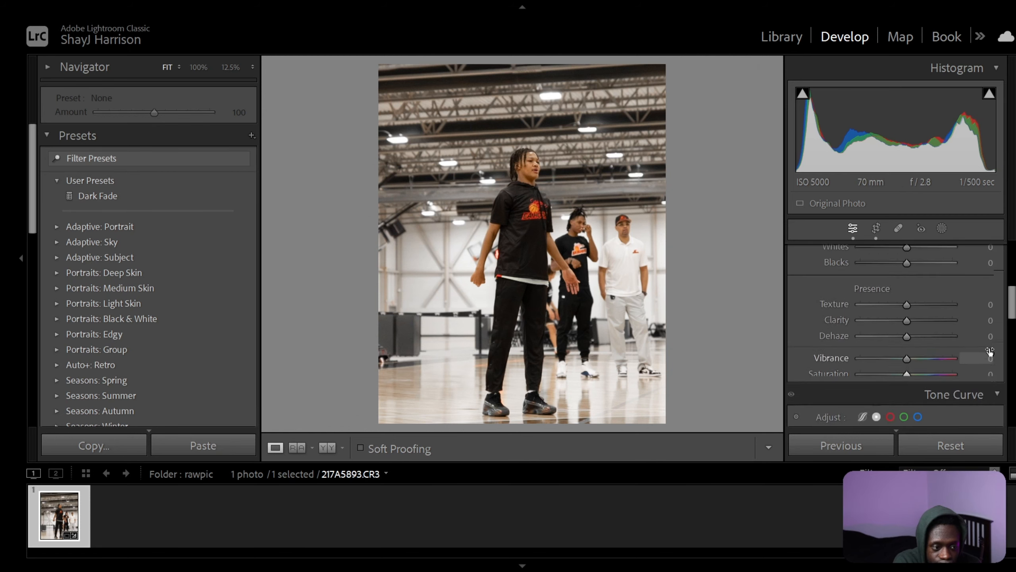
scroll(989, 351, "up", 2)
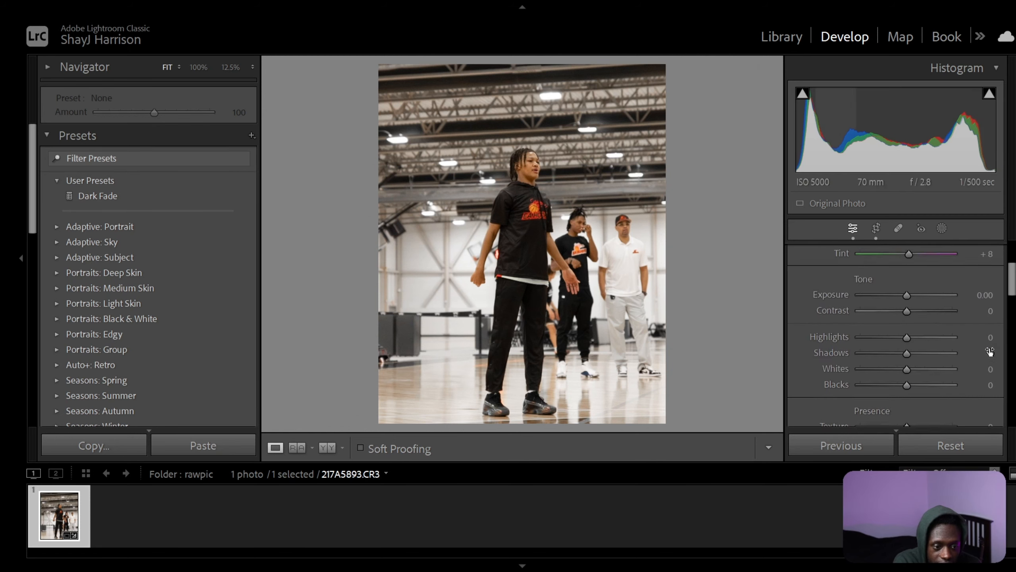
left_click_drag(904, 302, 905, 301)
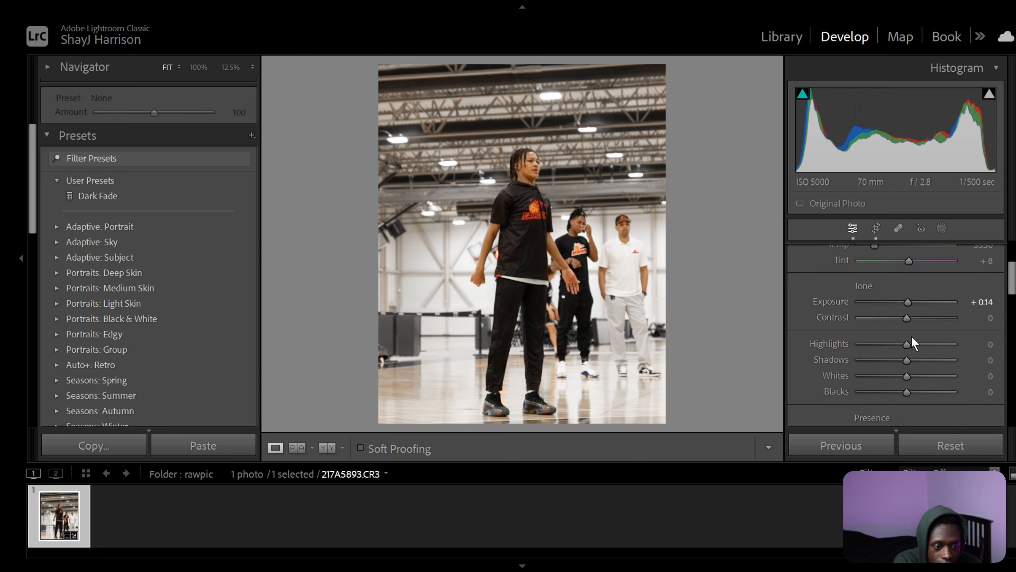
scroll(907, 331, "down", 1)
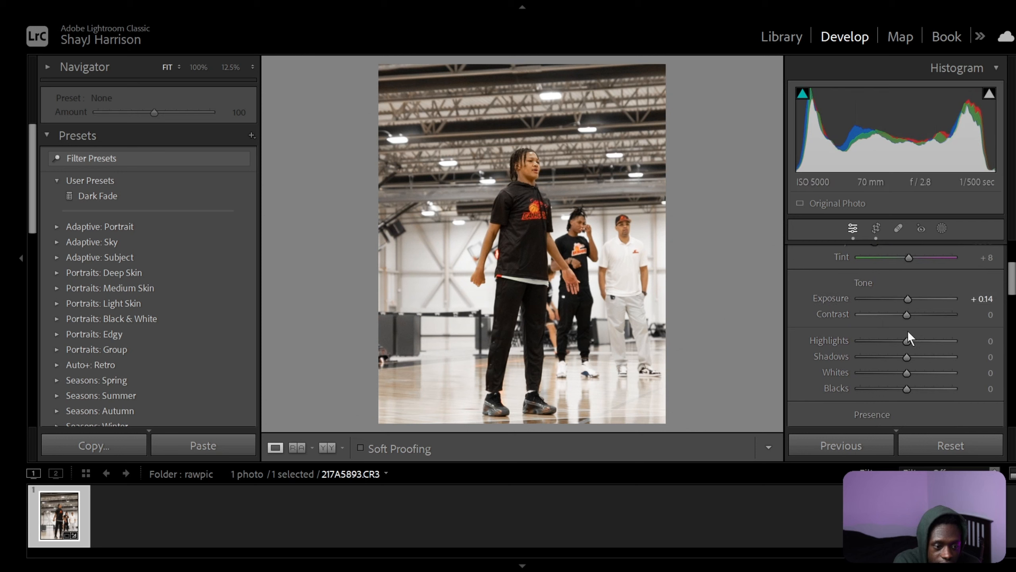